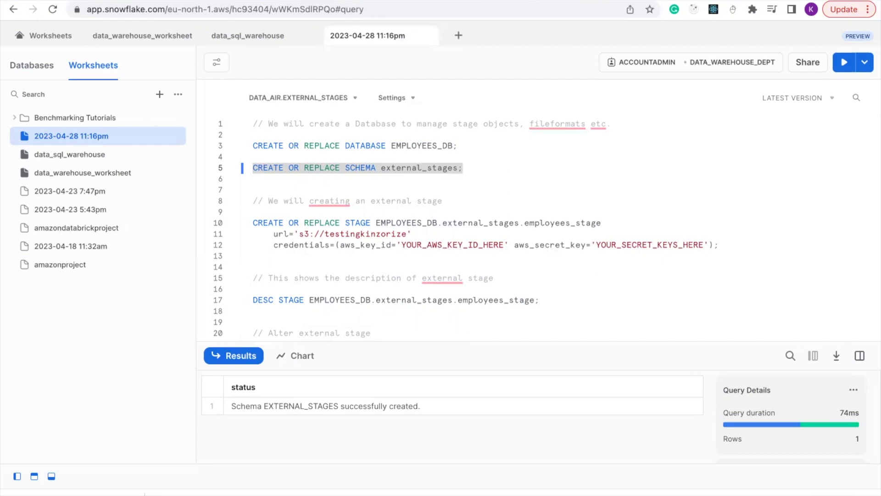
# Switch to the AWS console, find the IAM service and open its list of users
pyautogui.moveTo(464, 73)
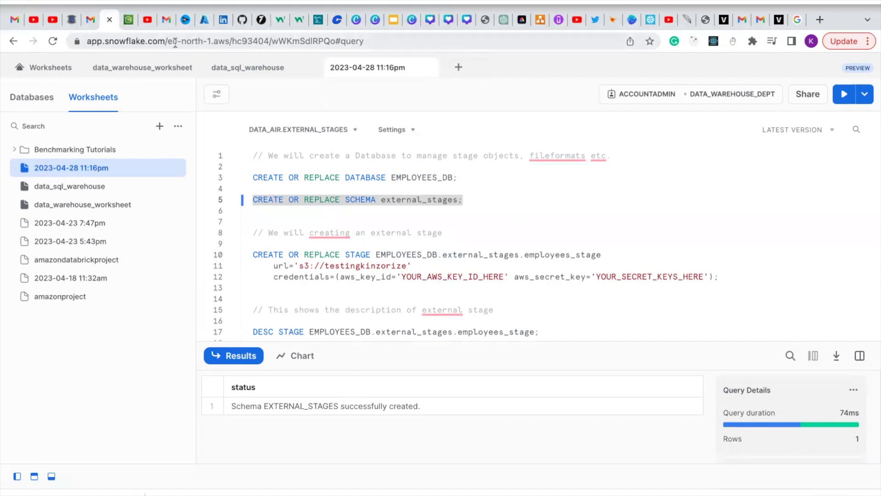
pyautogui.click(129, 22)
pyautogui.click(147, 65)
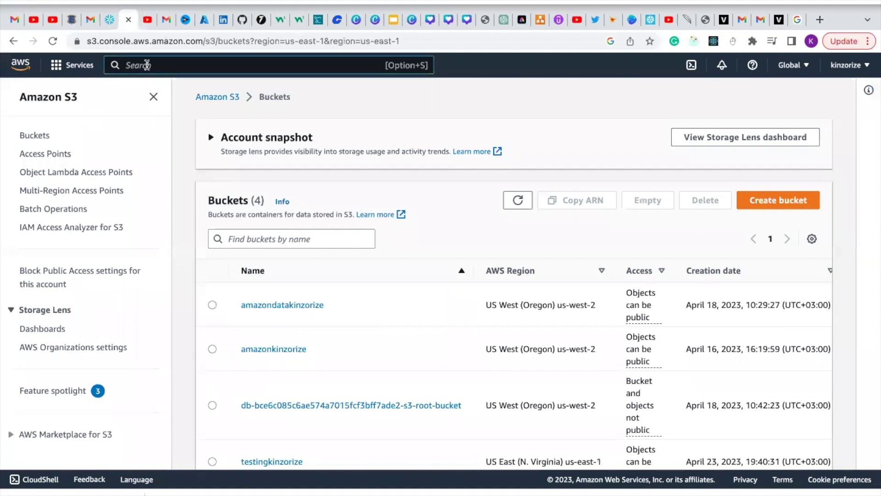
pyautogui.write('IAM')
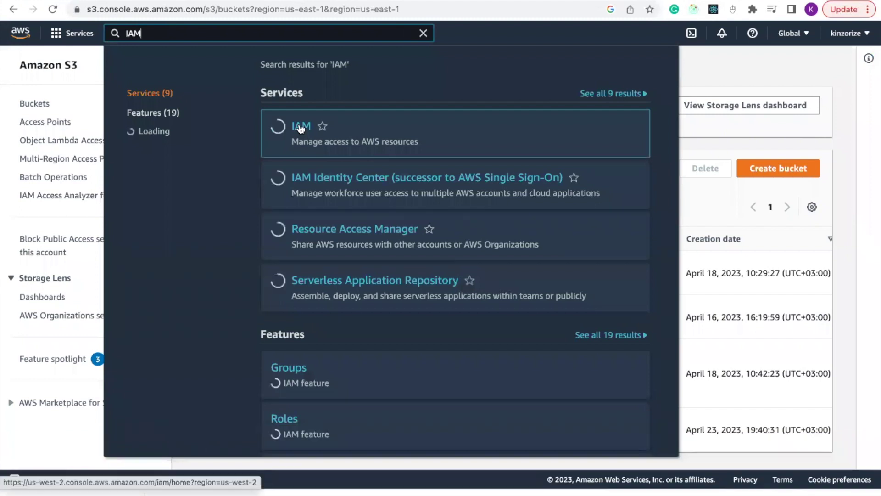
pyautogui.moveTo(300, 128)
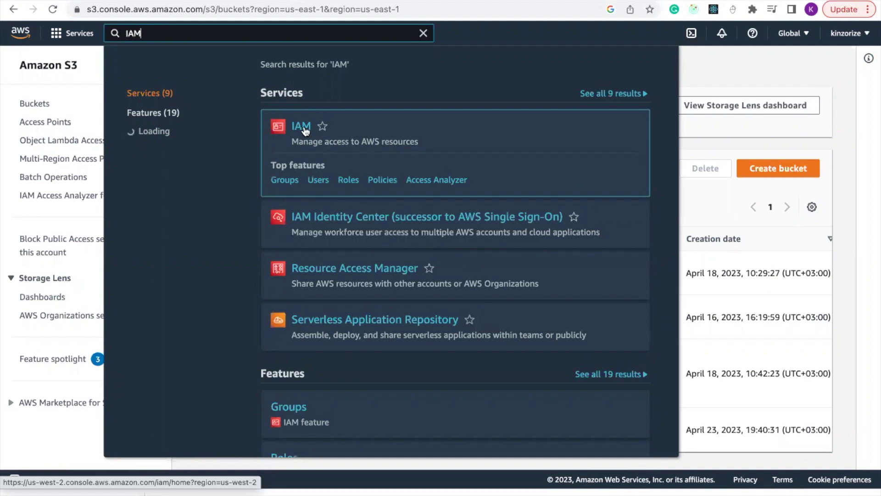
pyautogui.click(302, 130)
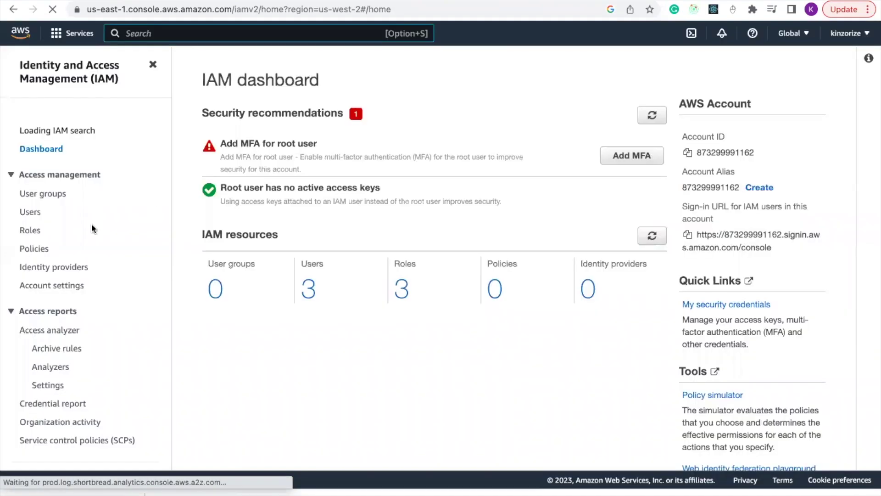
pyautogui.click(30, 216)
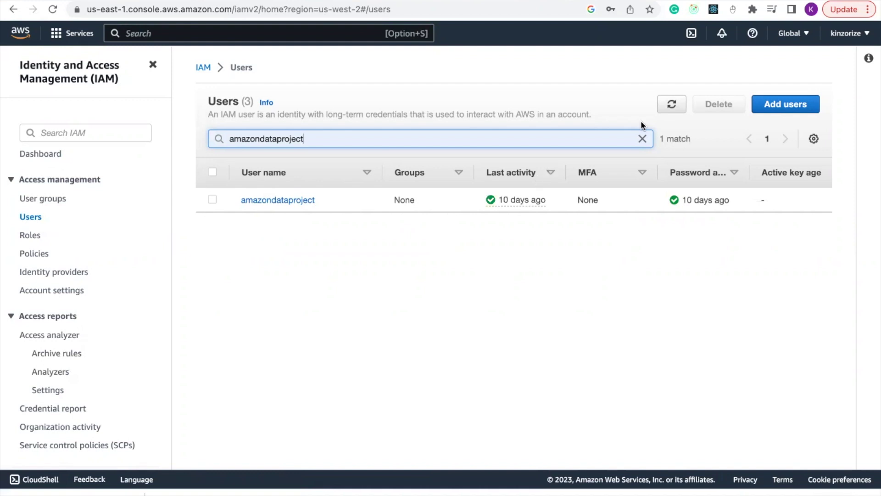
# Start adding an IAM user named EMPLOYEE without console access and proceed to its permissions
pyautogui.click(785, 106)
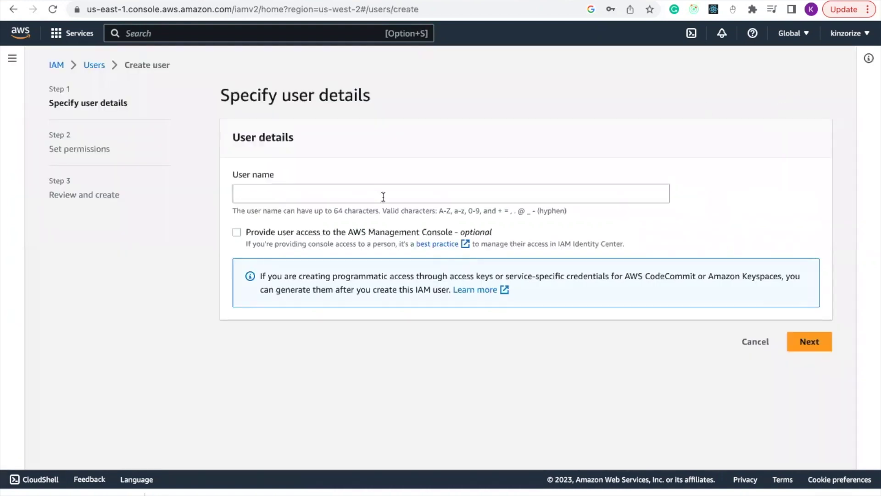
pyautogui.click(383, 197)
pyautogui.write('EMPLOYEE')
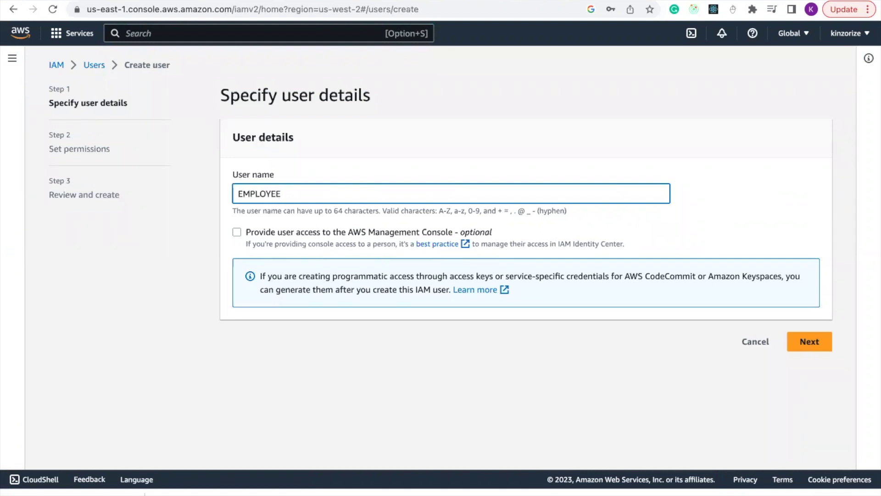
pyautogui.write('S')
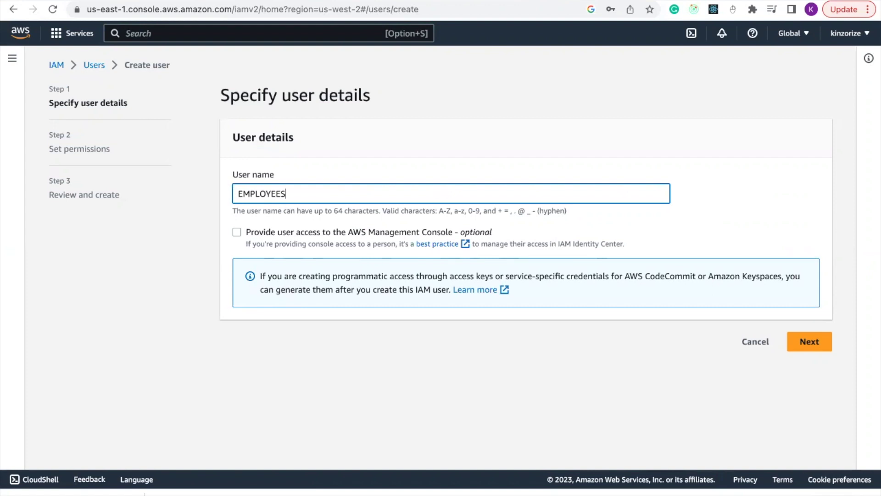
pyautogui.press('BackSpace')
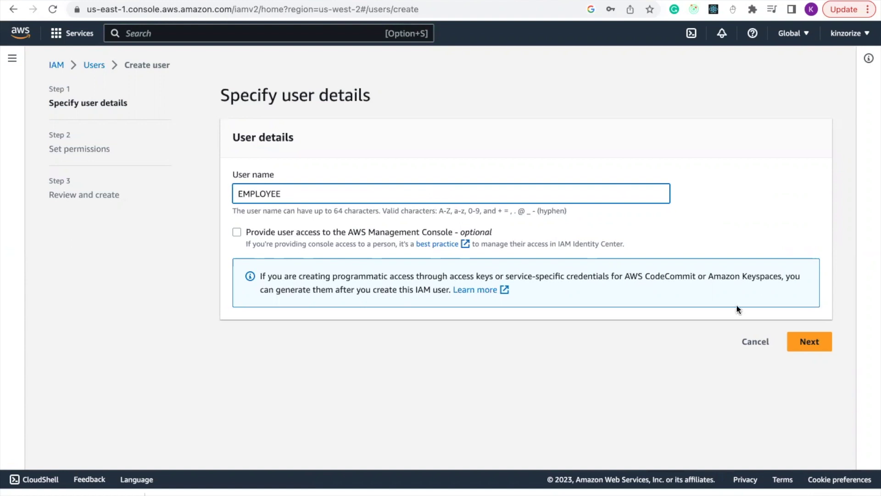
pyautogui.click(796, 345)
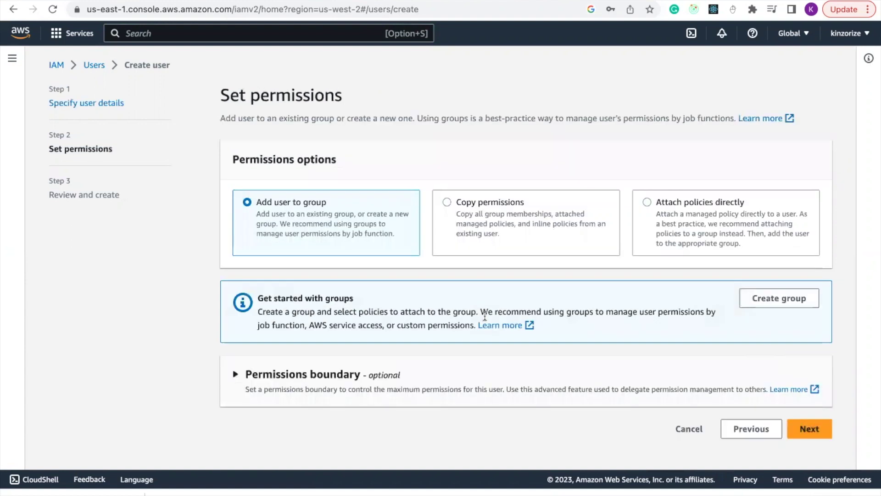
# Choose to attach policies directly to the new user and look through the available permissions policies
pyautogui.scroll(-1, 484, 316)
pyautogui.click(647, 202)
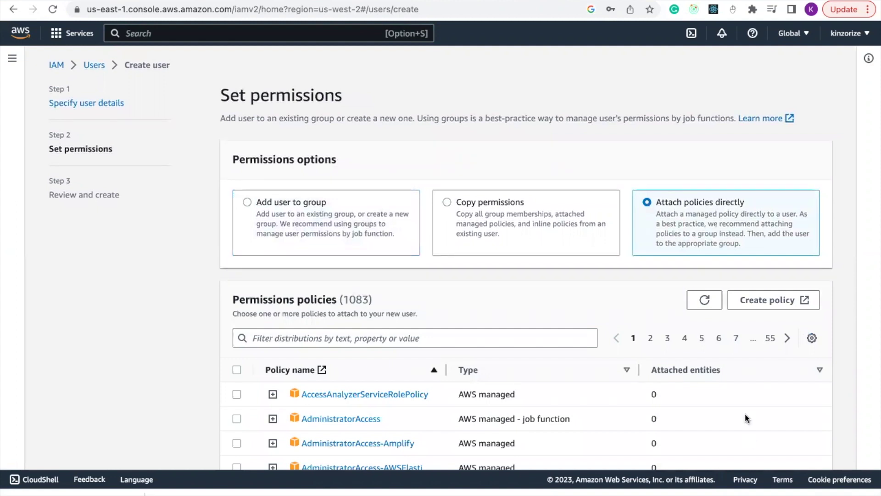
pyautogui.scroll(-1, 745, 416)
pyautogui.scroll(-2, 745, 415)
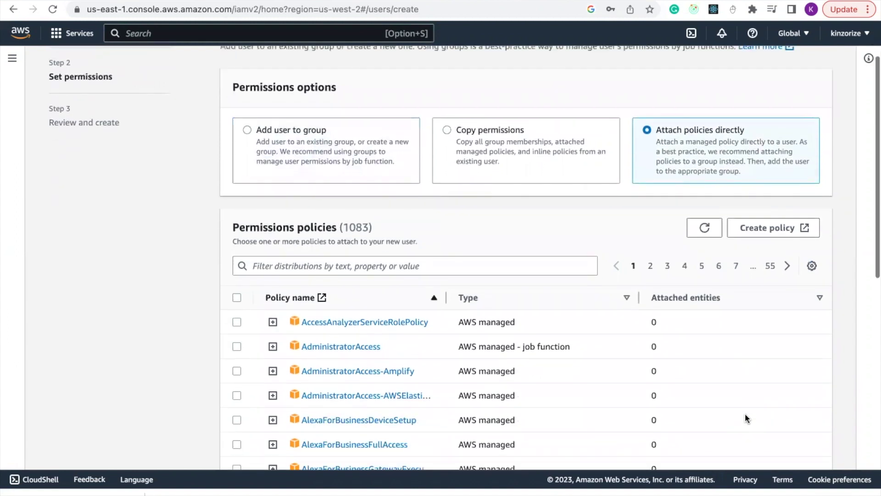
pyautogui.scroll(-1, 745, 413)
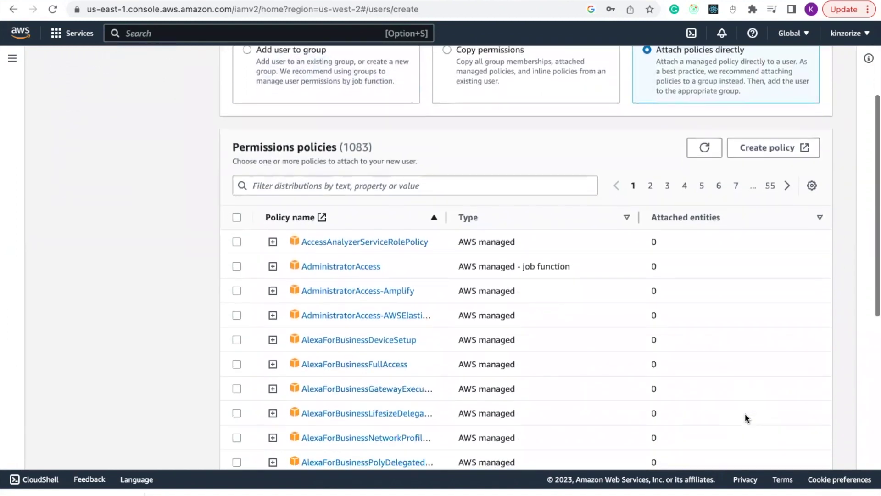
pyautogui.scroll(-5, 474, 244)
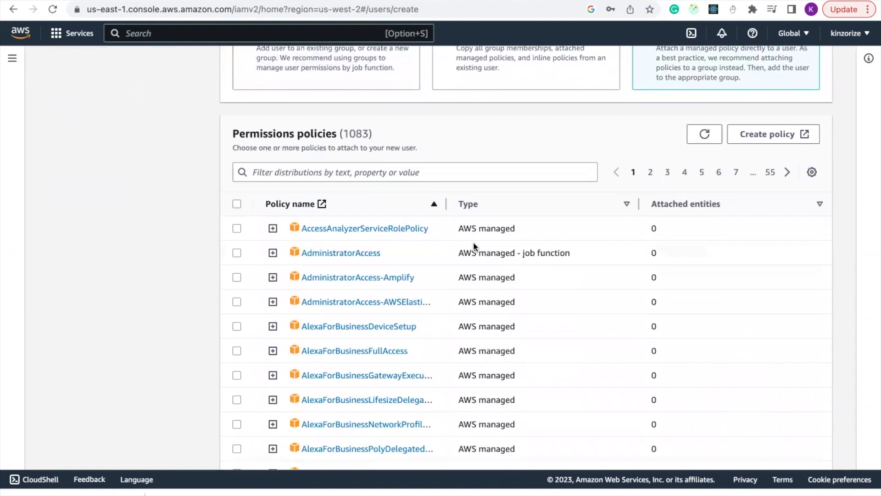
pyautogui.scroll(9, 473, 241)
# Filter the permissions policies by s3, select AmazonS3FullAccess for the user and proceed to the review
pyautogui.click(336, 337)
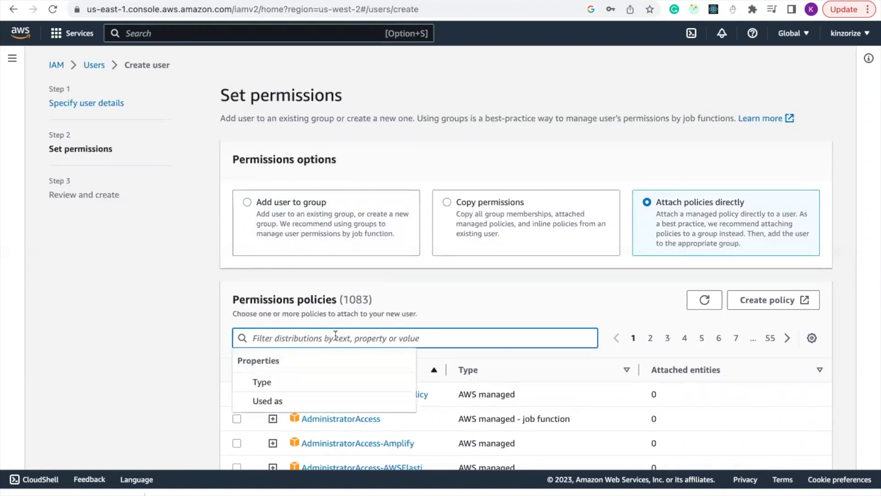
pyautogui.write('fu')
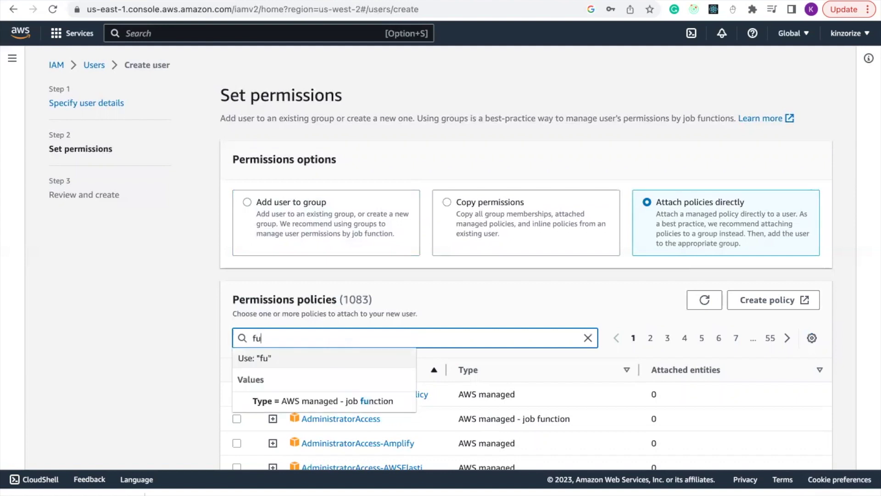
pyautogui.press('BackSpace')
pyautogui.press('BackSpace')
pyautogui.write('s3')
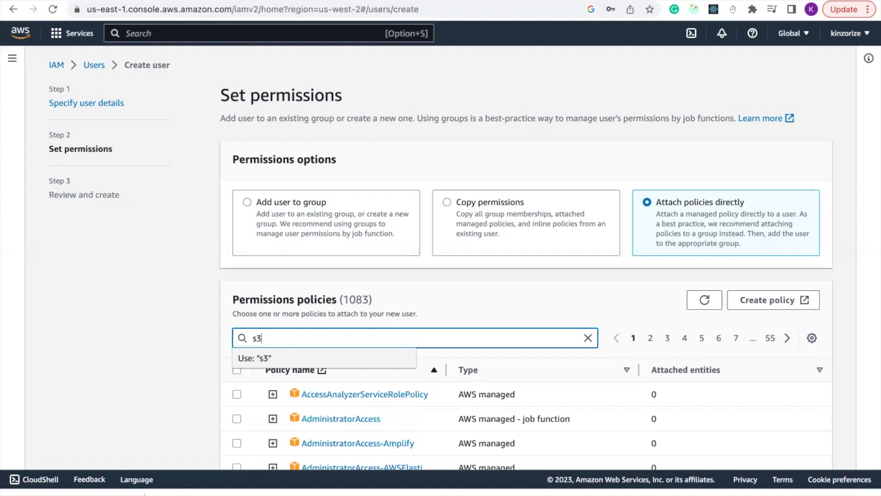
pyautogui.click(292, 357)
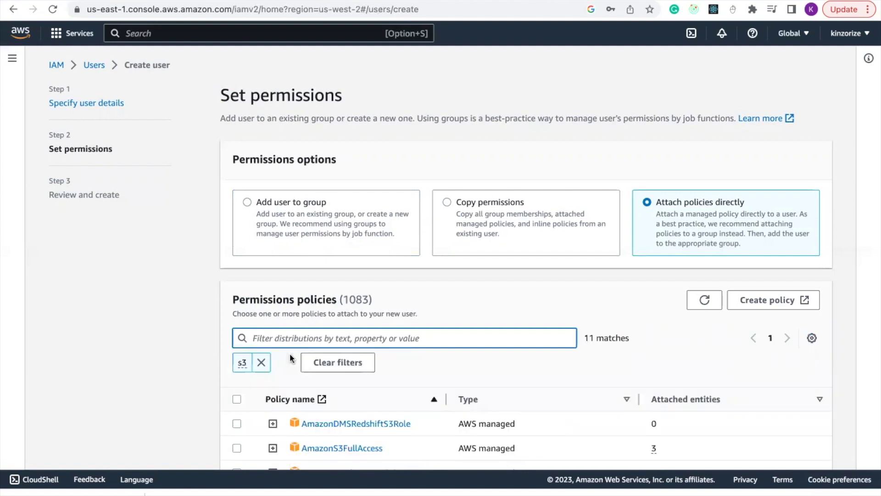
pyautogui.scroll(-2, 337, 383)
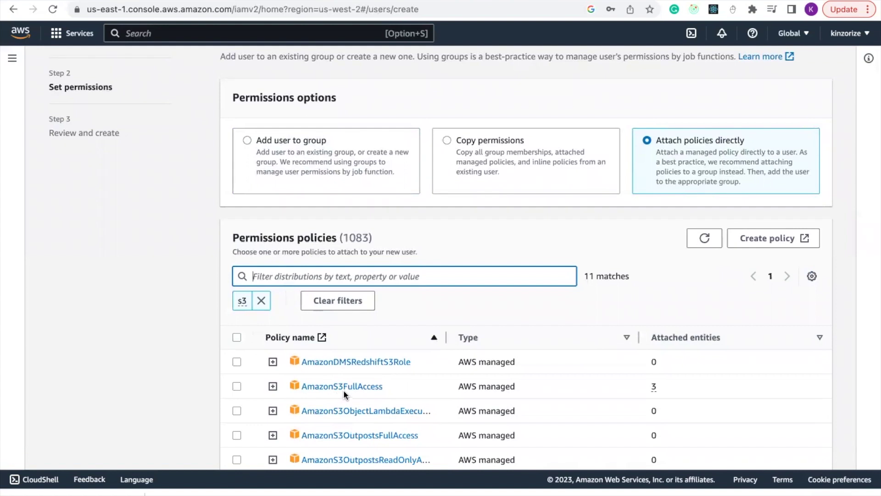
pyautogui.click(237, 387)
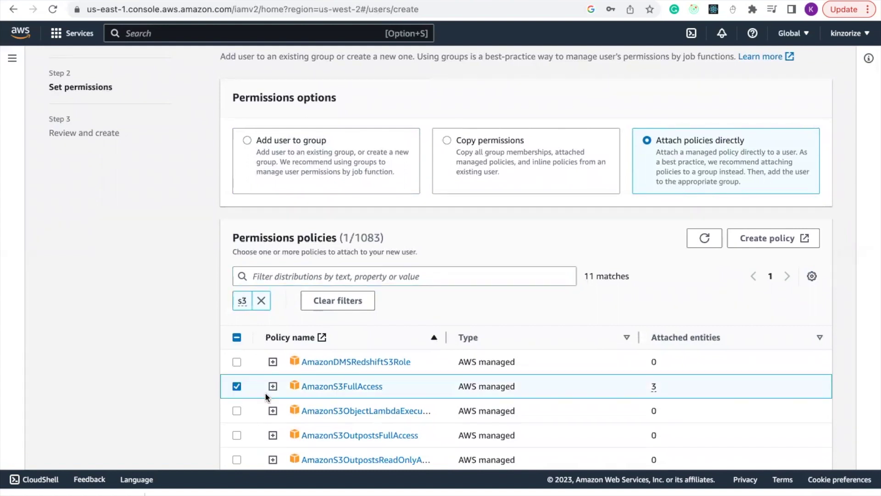
pyautogui.scroll(-6, 266, 395)
pyautogui.click(809, 451)
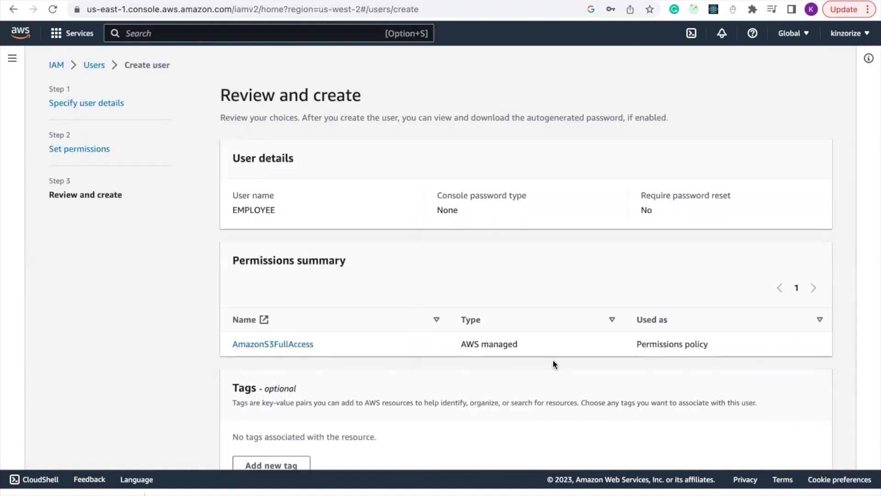
# Review the user details and permissions summary, add no tags, and create the EMPLOYEE user
pyautogui.scroll(-3, 554, 361)
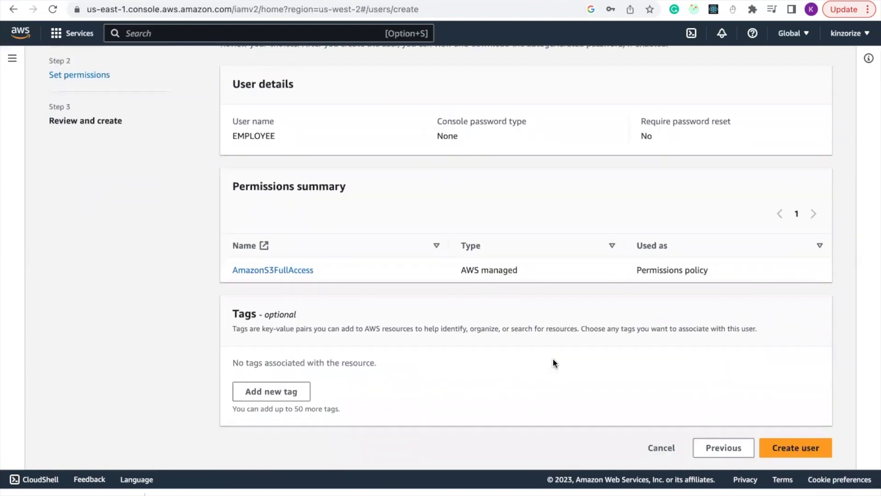
pyautogui.scroll(4, 553, 260)
pyautogui.scroll(-4, 676, 315)
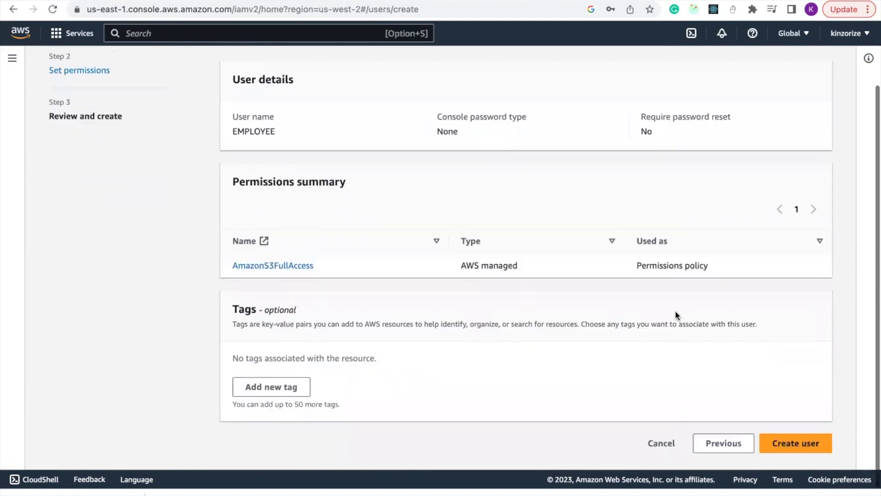
pyautogui.click(794, 450)
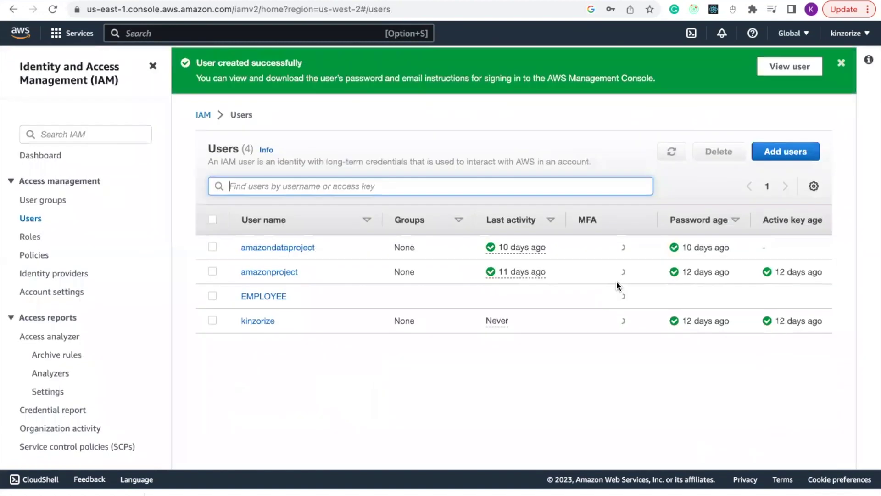
# Open the EMPLOYEE user's details, check its permissions policies and bring up its security credentials
pyautogui.click(263, 299)
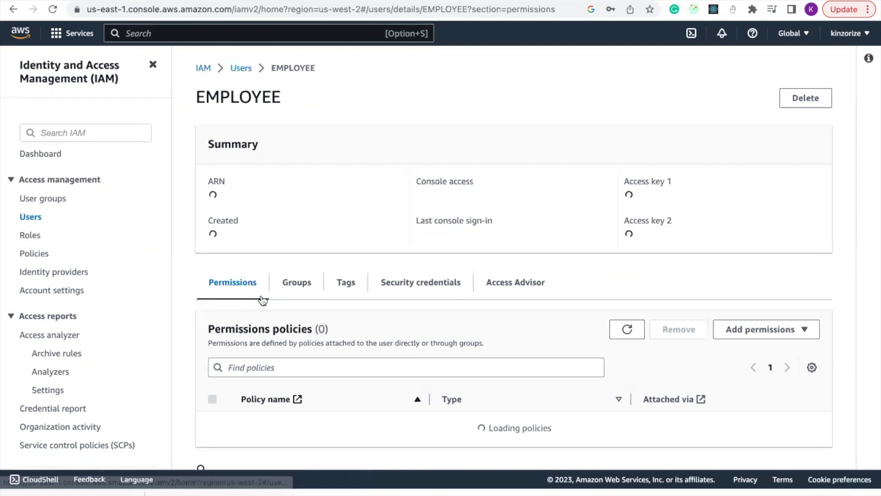
pyautogui.scroll(-2, 296, 314)
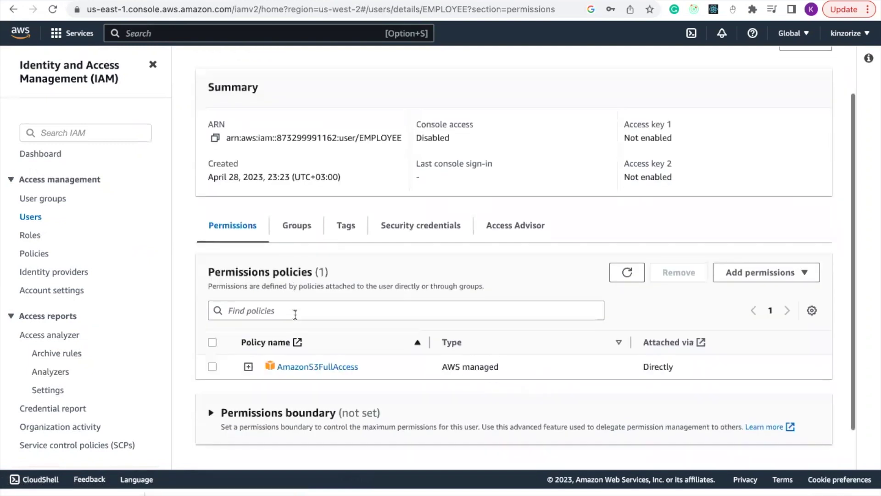
pyautogui.scroll(-2, 295, 314)
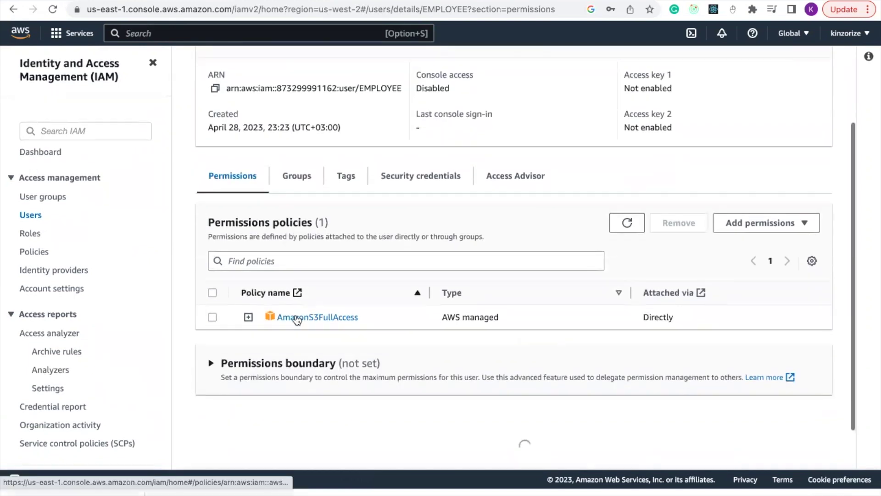
pyautogui.scroll(-2, 296, 318)
pyautogui.scroll(-2, 296, 319)
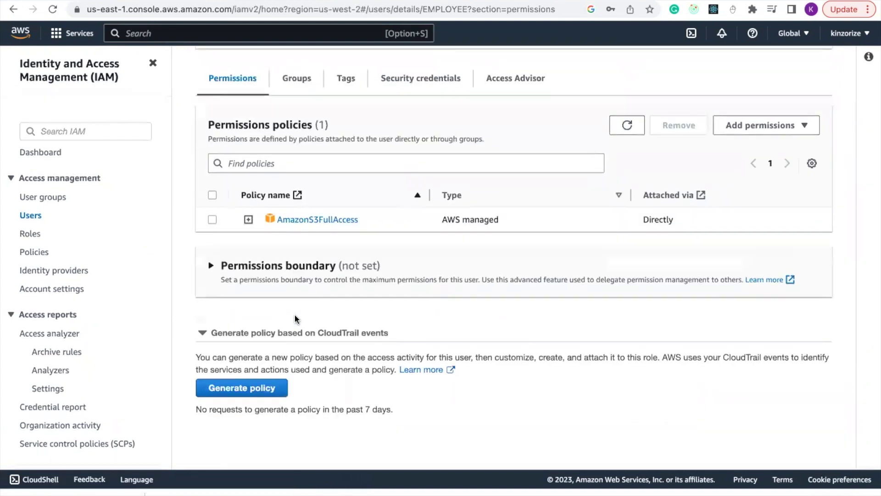
pyautogui.scroll(-1, 296, 319)
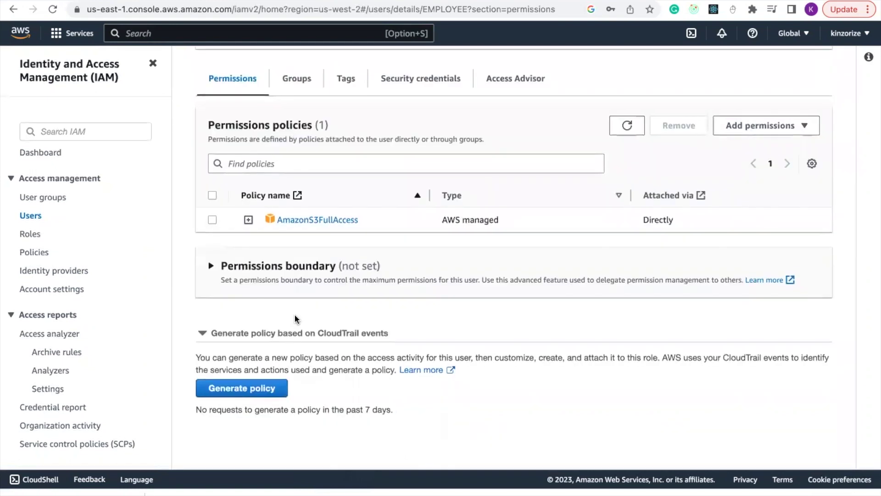
pyautogui.scroll(-1, 297, 319)
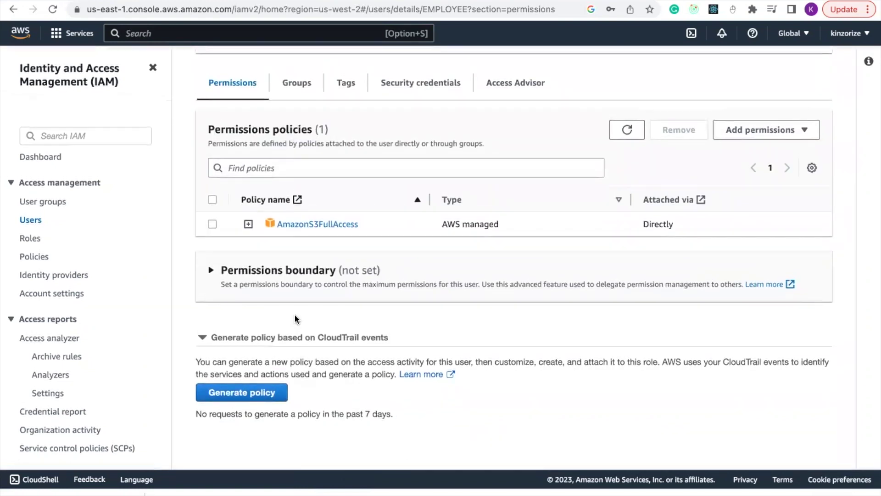
pyautogui.scroll(3, 295, 317)
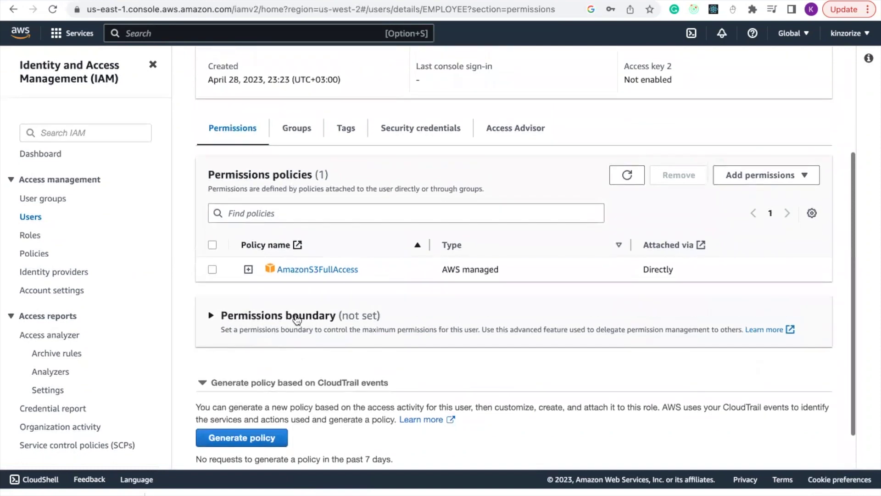
pyautogui.scroll(-4, 296, 318)
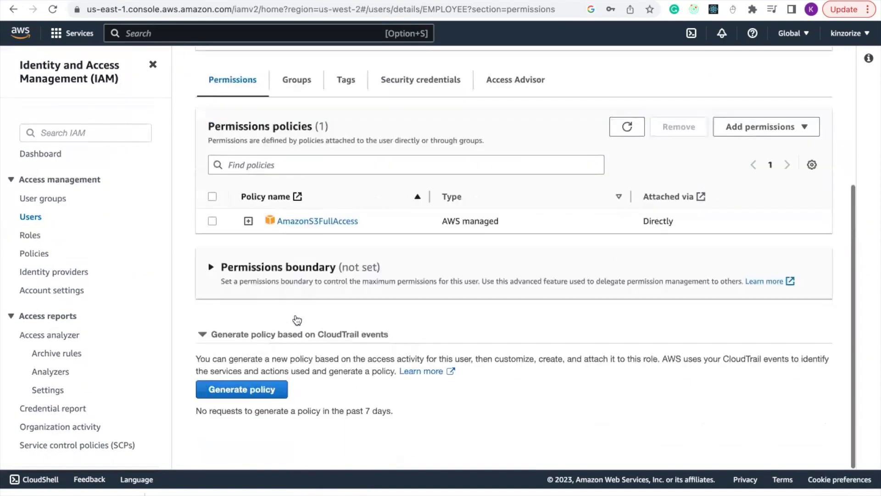
pyautogui.scroll(3, 296, 318)
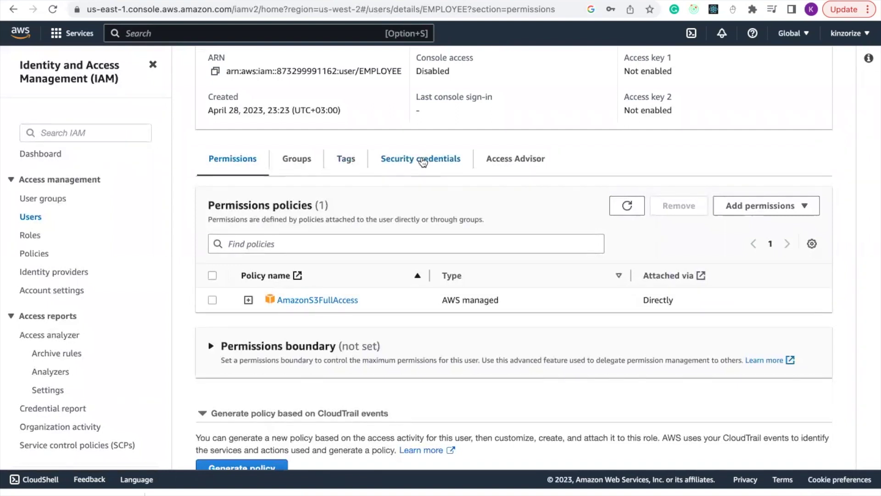
pyautogui.click(423, 161)
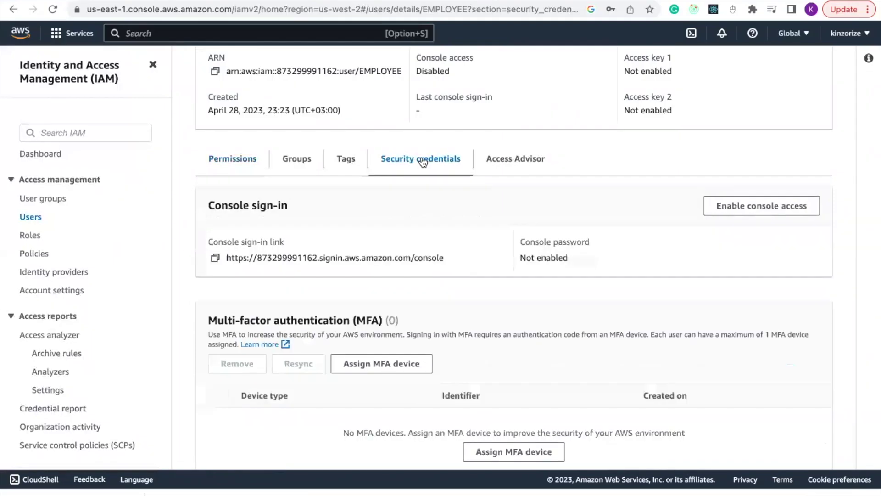
# Start creating an access key for the EMPLOYEE user and choose Third-party service as its use case
pyautogui.scroll(-5, 431, 243)
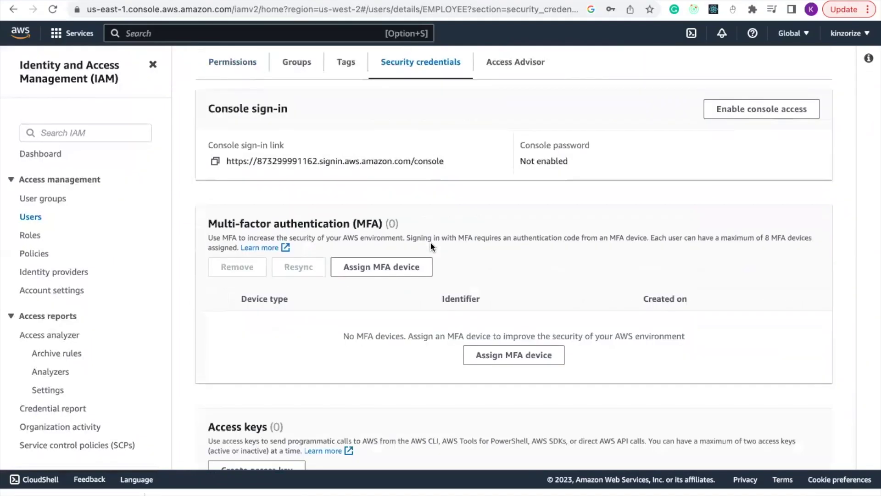
pyautogui.scroll(-2, 430, 244)
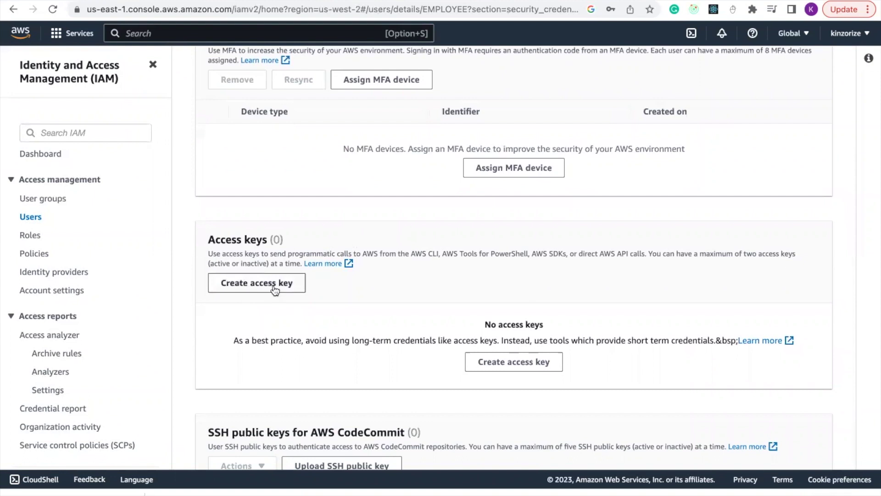
pyautogui.click(254, 285)
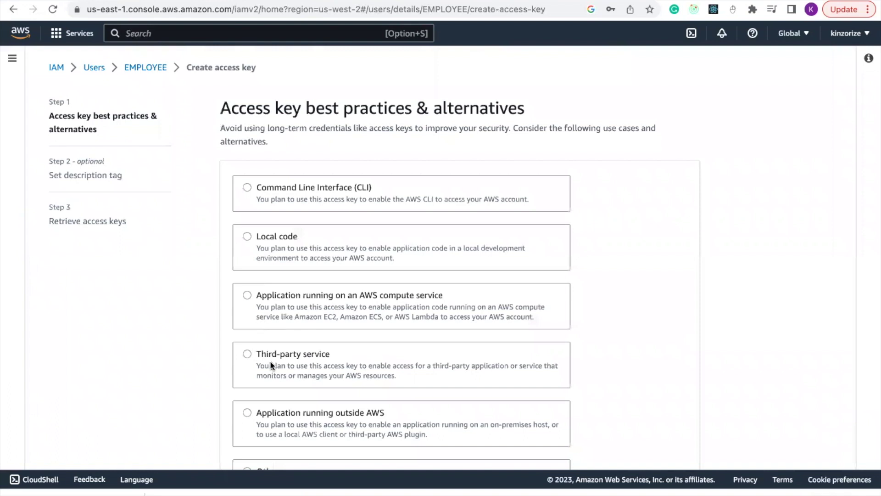
pyautogui.scroll(-1, 270, 360)
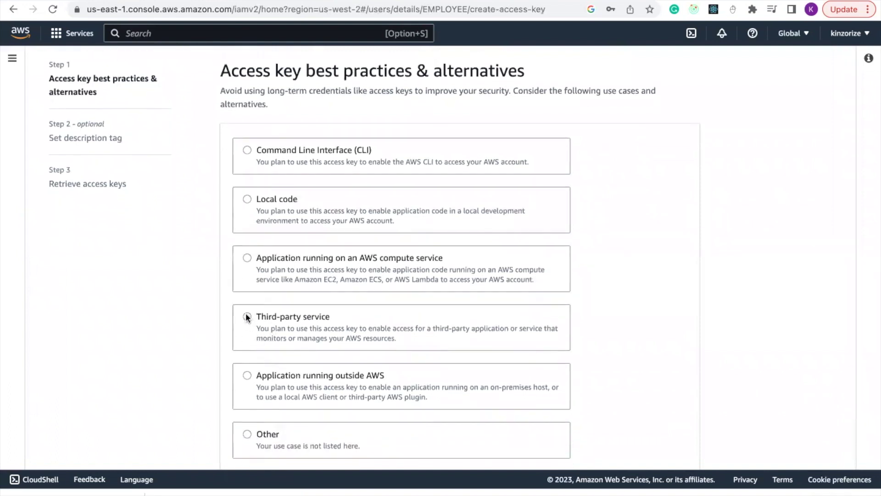
pyautogui.click(247, 317)
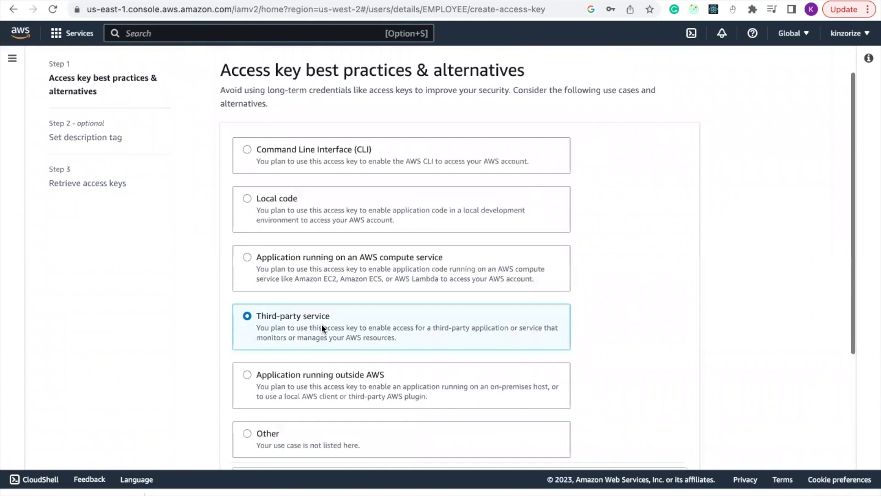
# Accept the recommendation about alternatives and create the access key without a description tag
pyautogui.scroll(-5, 343, 329)
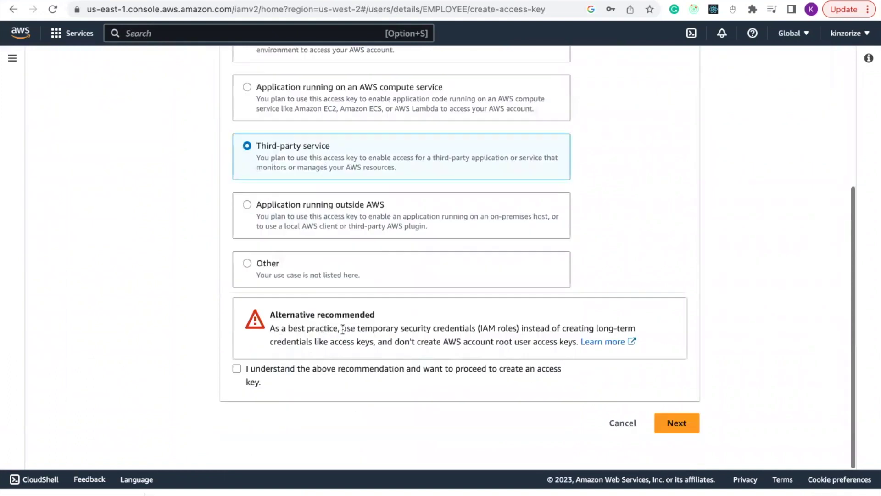
pyautogui.click(236, 368)
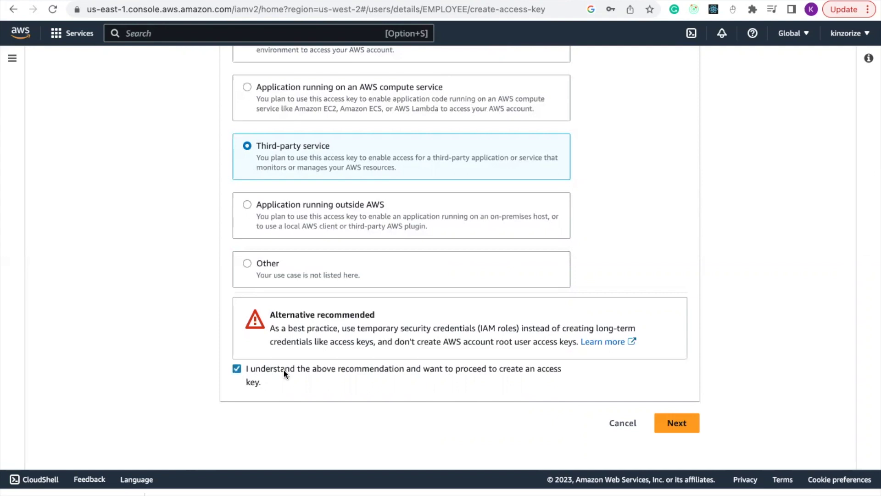
pyautogui.click(684, 428)
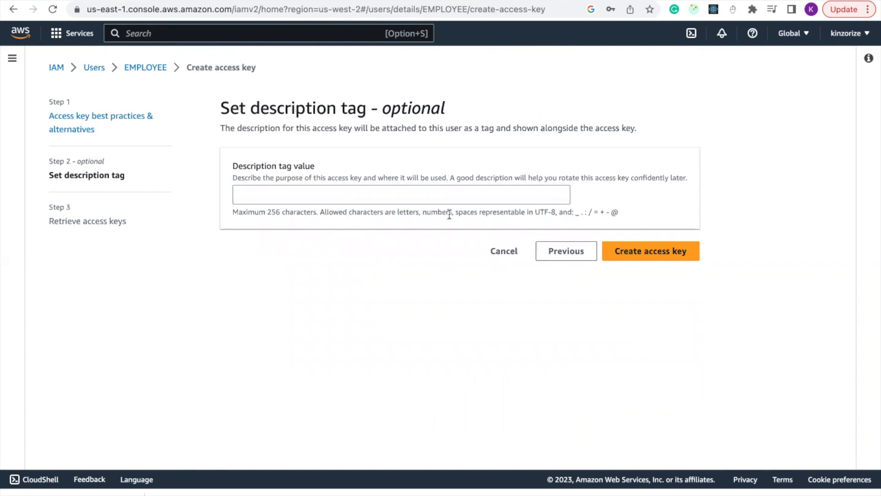
pyautogui.click(631, 257)
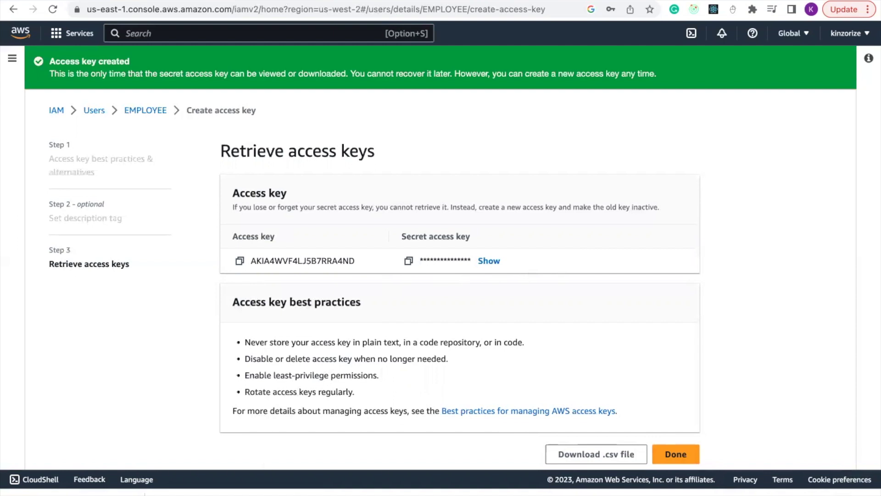
# Switch to the Snowflake worksheet to check the external stage statement, and return to the AWS console
pyautogui.moveTo(296, 490)
pyautogui.hotkey('ctrl', 'Tab')
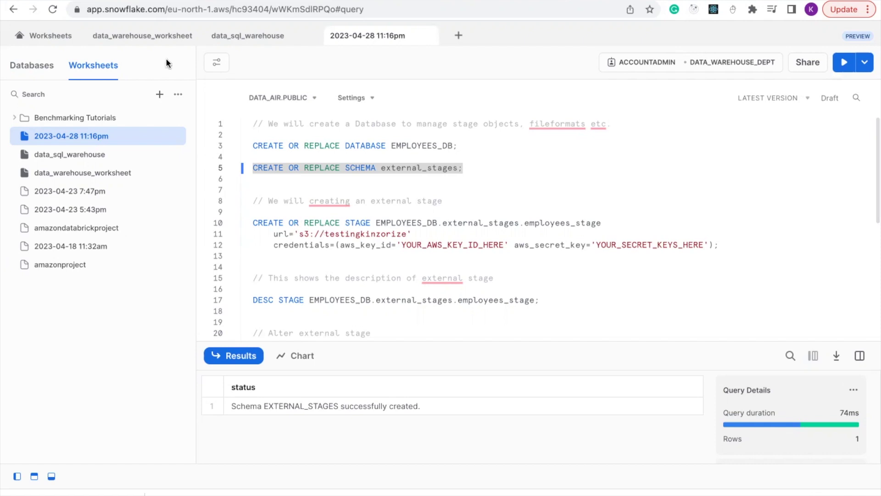
pyautogui.moveTo(128, 2)
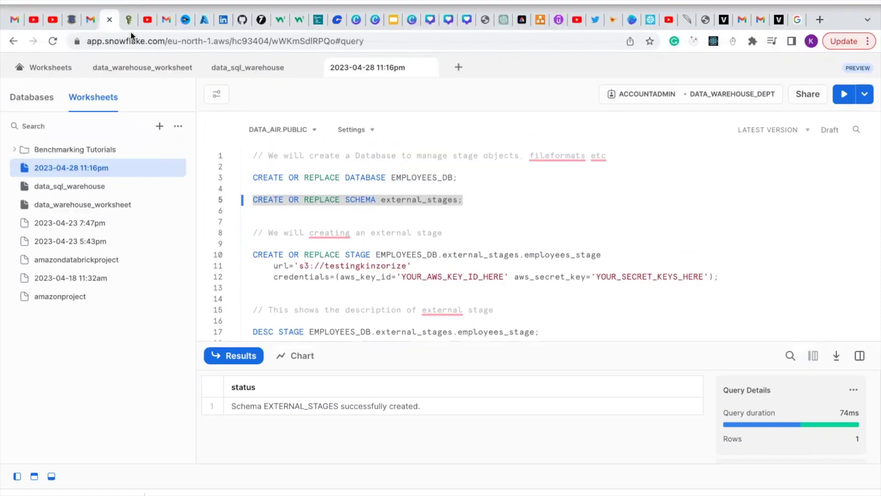
pyautogui.click(128, 20)
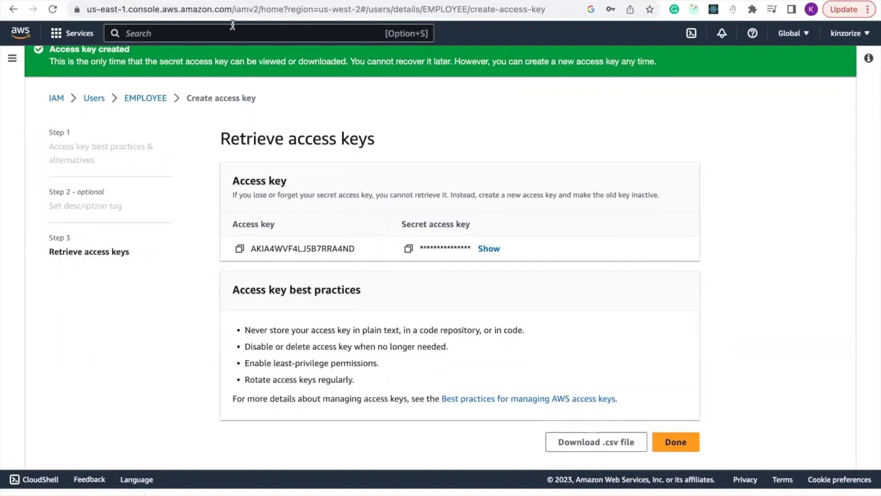
# Search the AWS services for s3, open S3 and go to the employeesdata folder in the testingkinzorize bucket
pyautogui.click(215, 32)
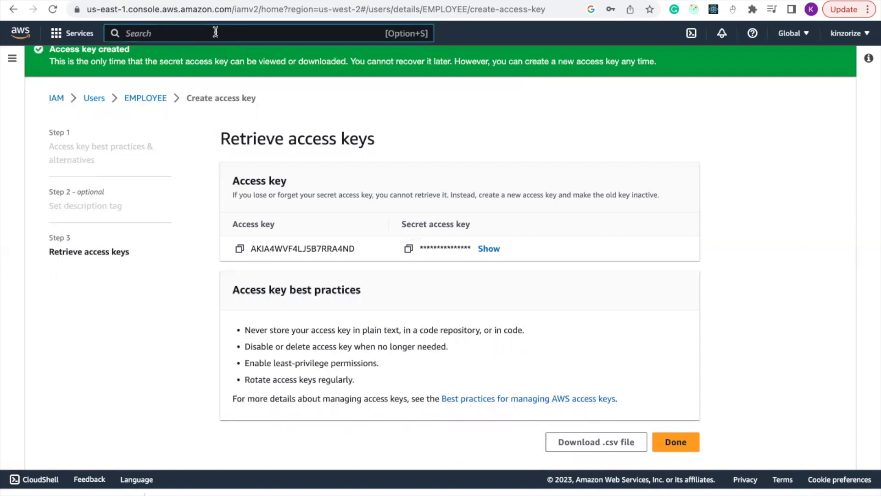
pyautogui.write('s3')
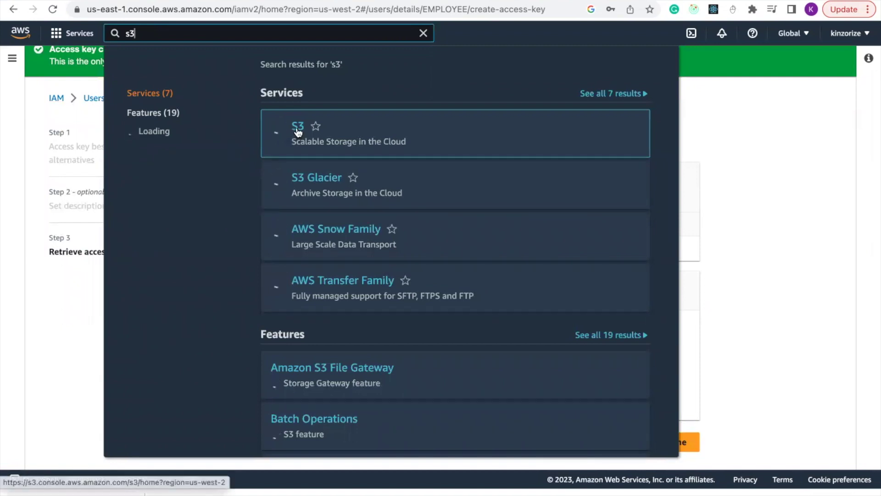
pyautogui.click(298, 131)
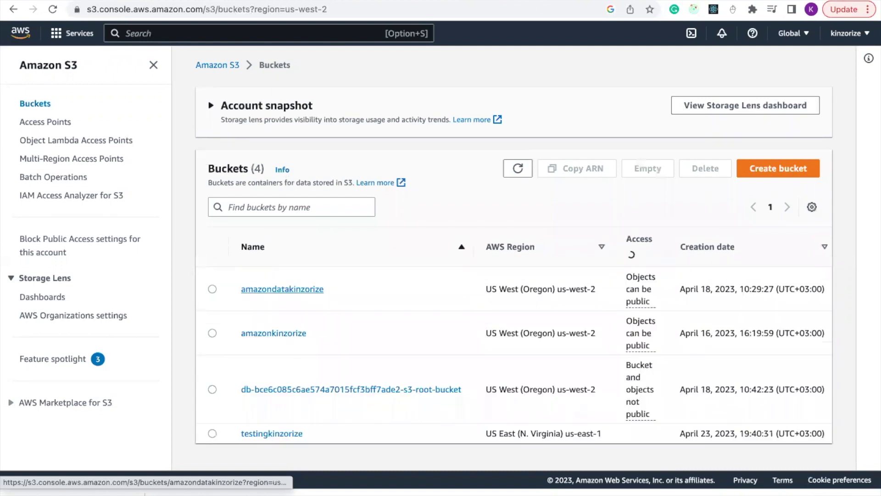
pyautogui.click(269, 437)
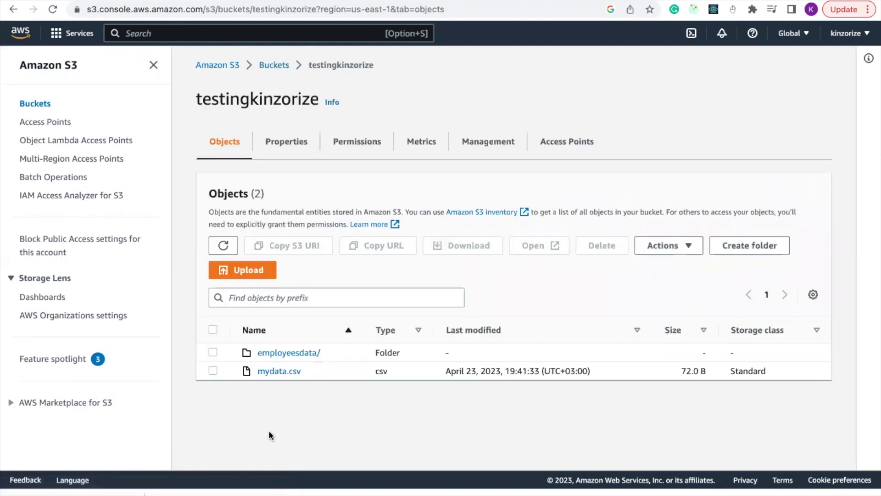
pyautogui.click(300, 353)
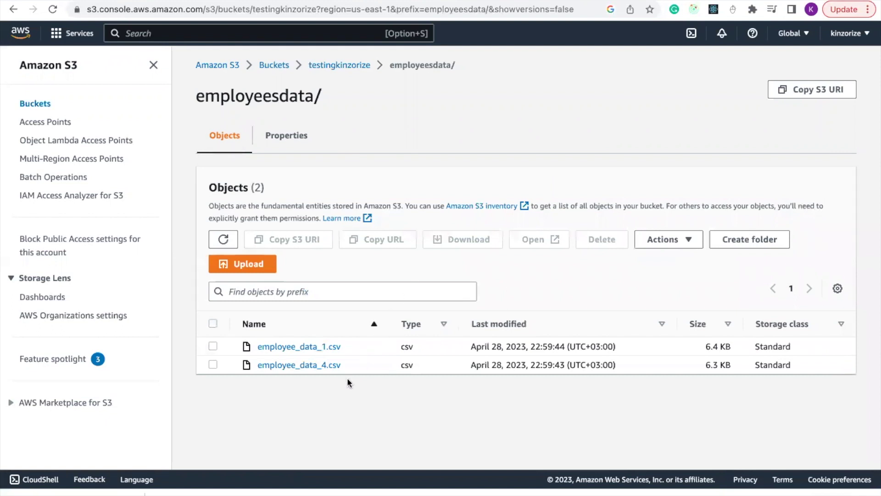
# Copy the S3 URI of employee_data_4.csv and replace the employees_stage url in the Snowflake worksheet's CREATE STAGE statement with it
pyautogui.click(326, 367)
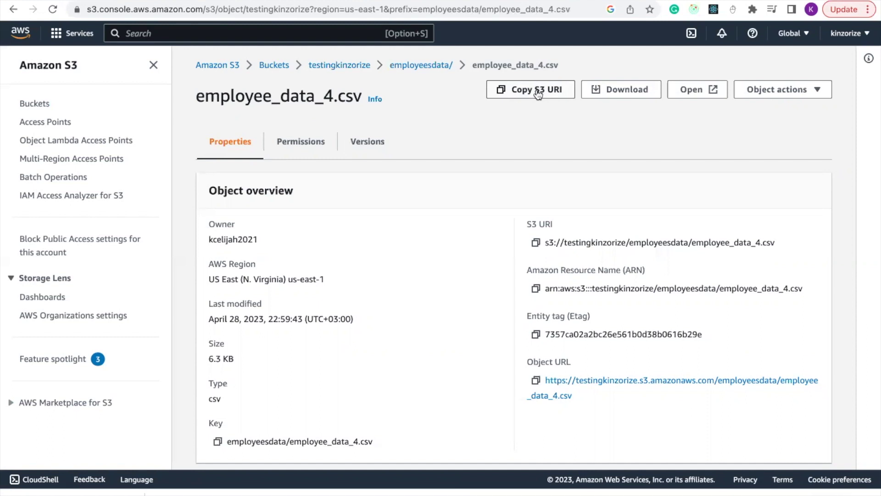
pyautogui.click(538, 94)
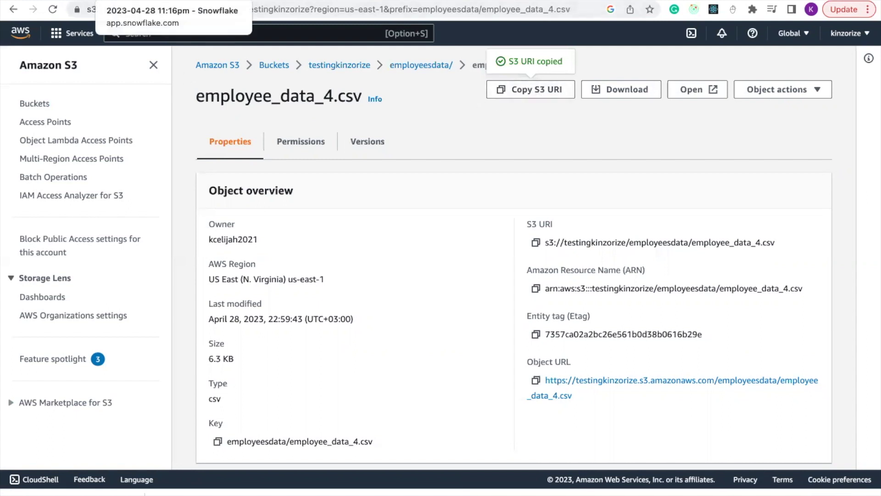
pyautogui.click(113, 2)
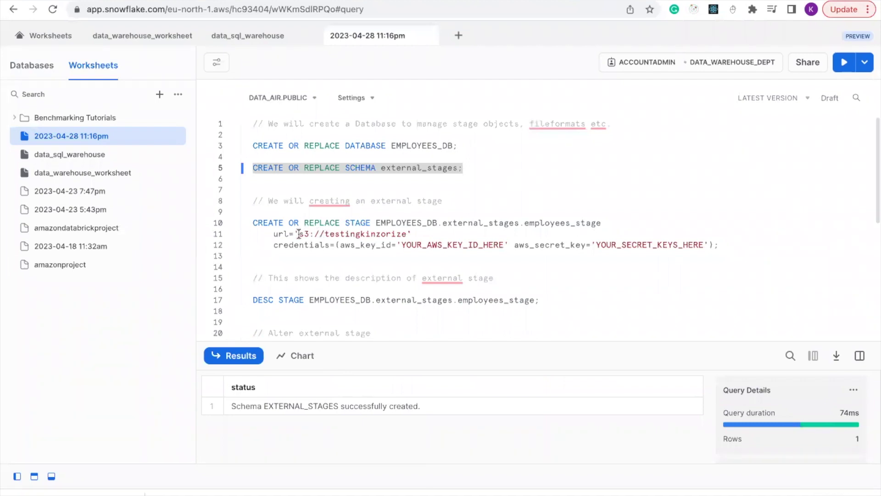
pyautogui.moveTo(299, 234); pyautogui.dragTo(407, 235)
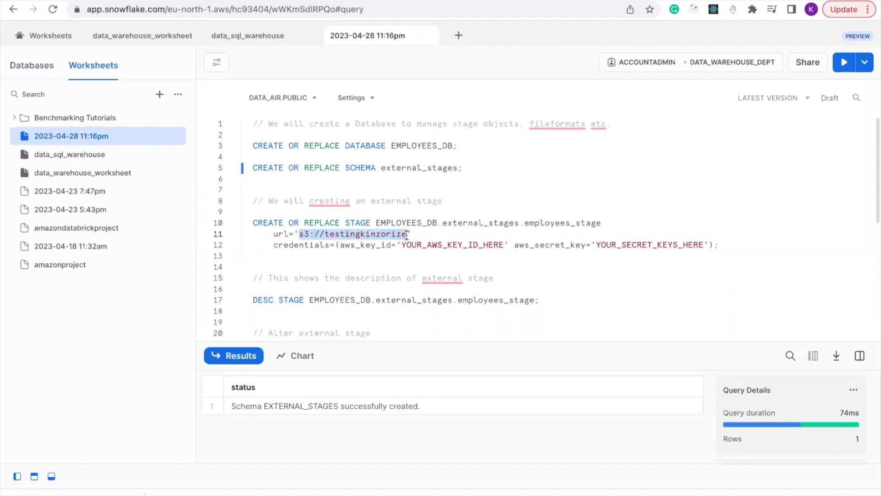
pyautogui.hotkey('ctrl', 'v')
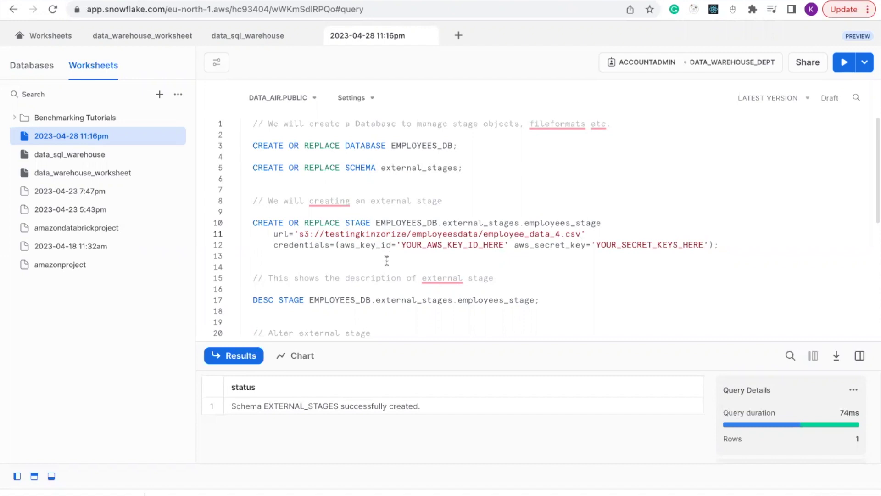
pyautogui.scroll(-1, 387, 305)
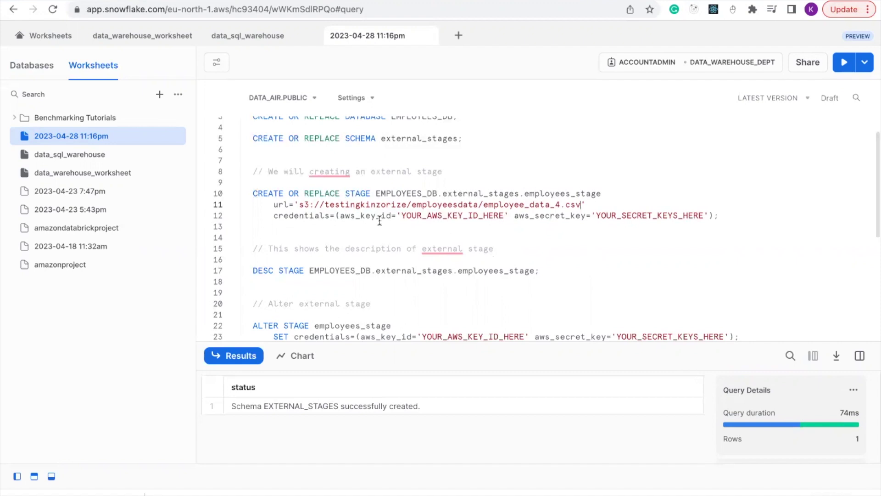
pyautogui.scroll(-2, 400, 280)
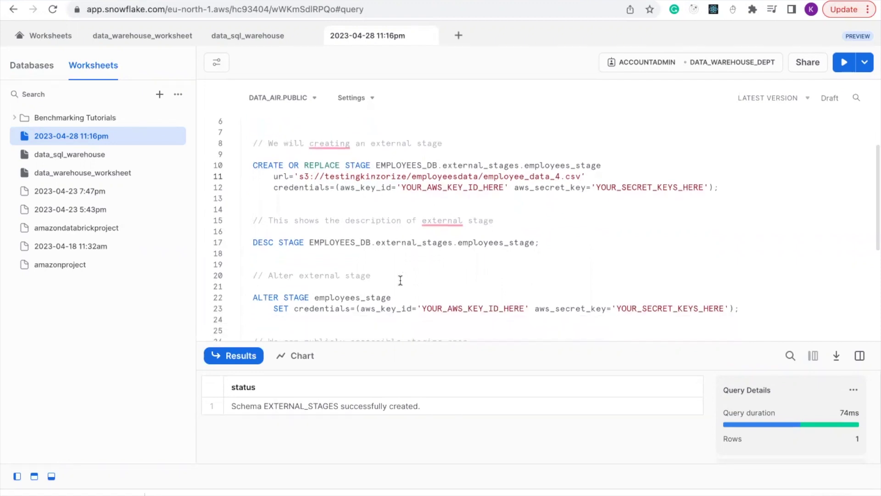